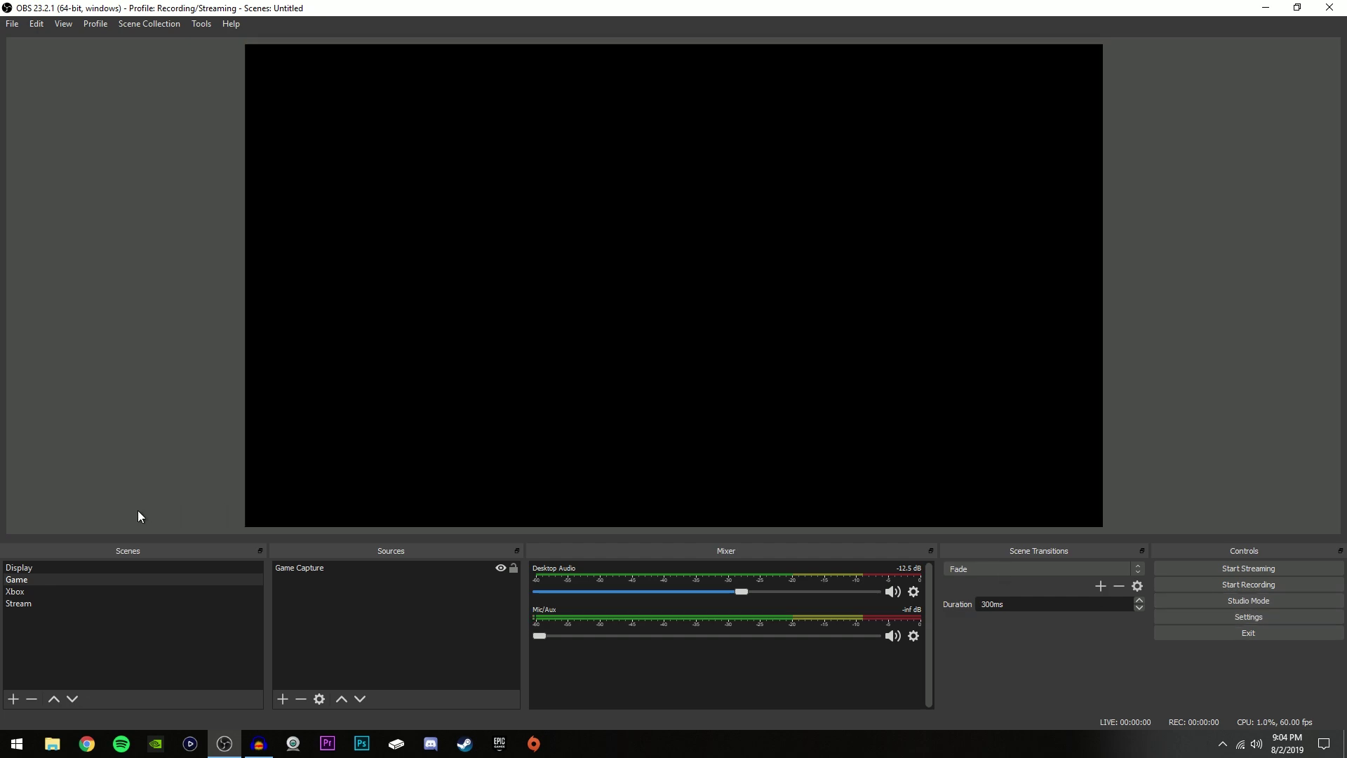
# Open Settings and bring up the Recording tab of the Output page
pyautogui.click(1253, 617)
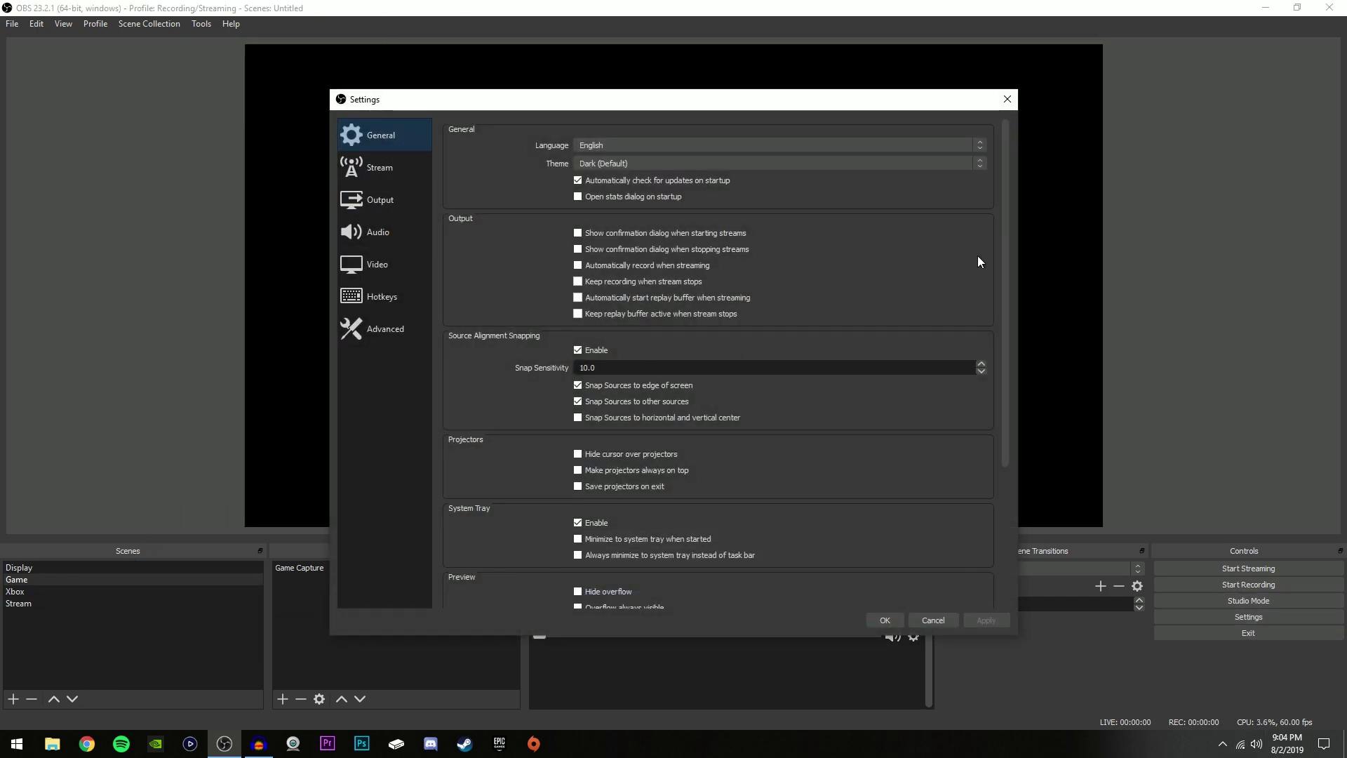
pyautogui.click(379, 169)
pyautogui.click(385, 203)
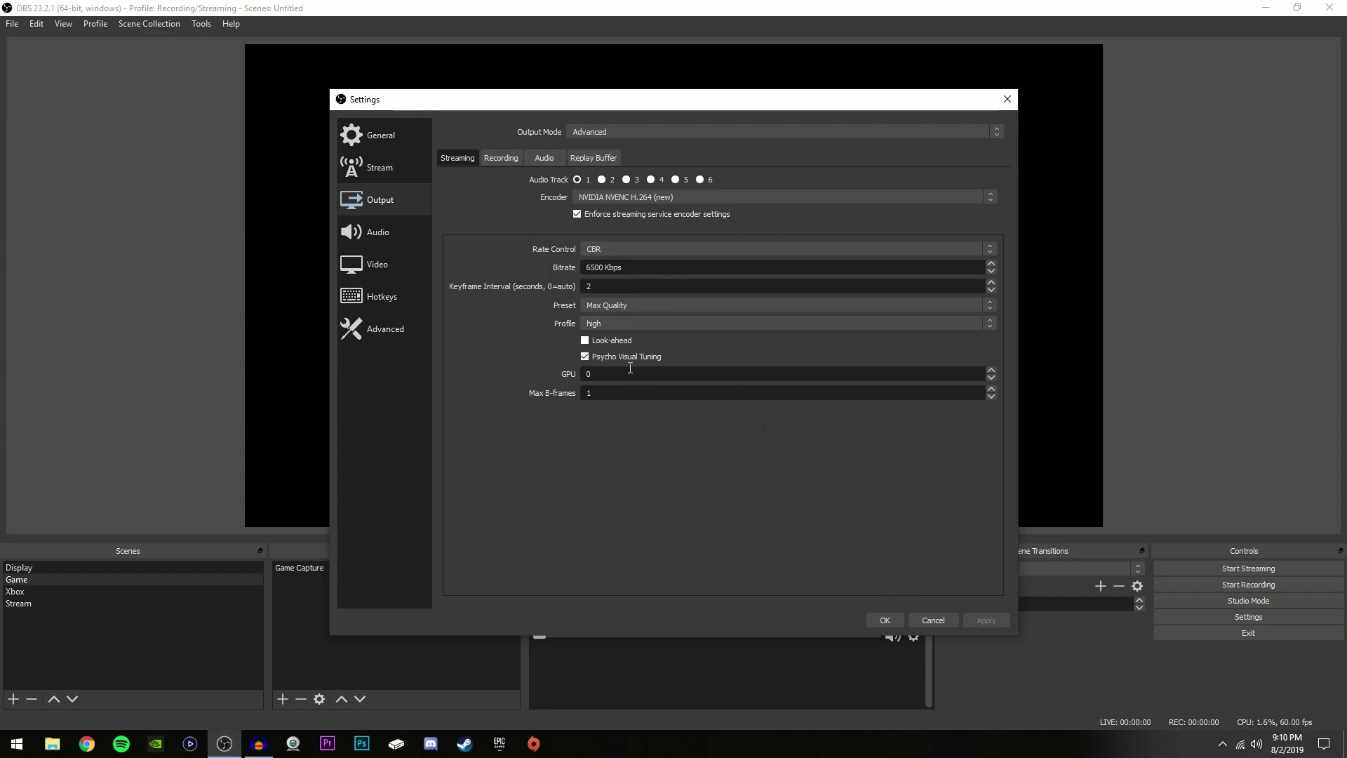
pyautogui.click(496, 159)
# Set the recording format to mp4 and the encoder to NVIDIA NVENC H.264 (new)
pyautogui.click(589, 235)
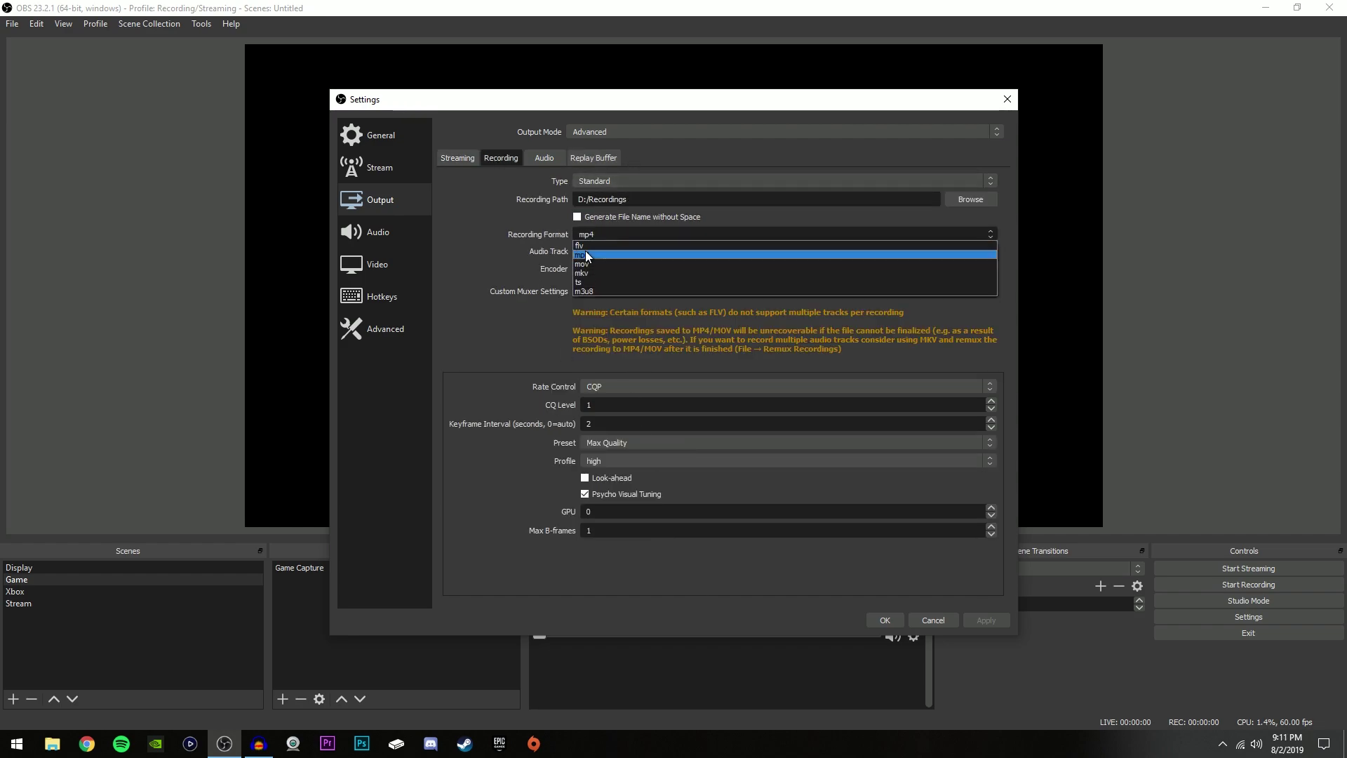
pyautogui.click(585, 254)
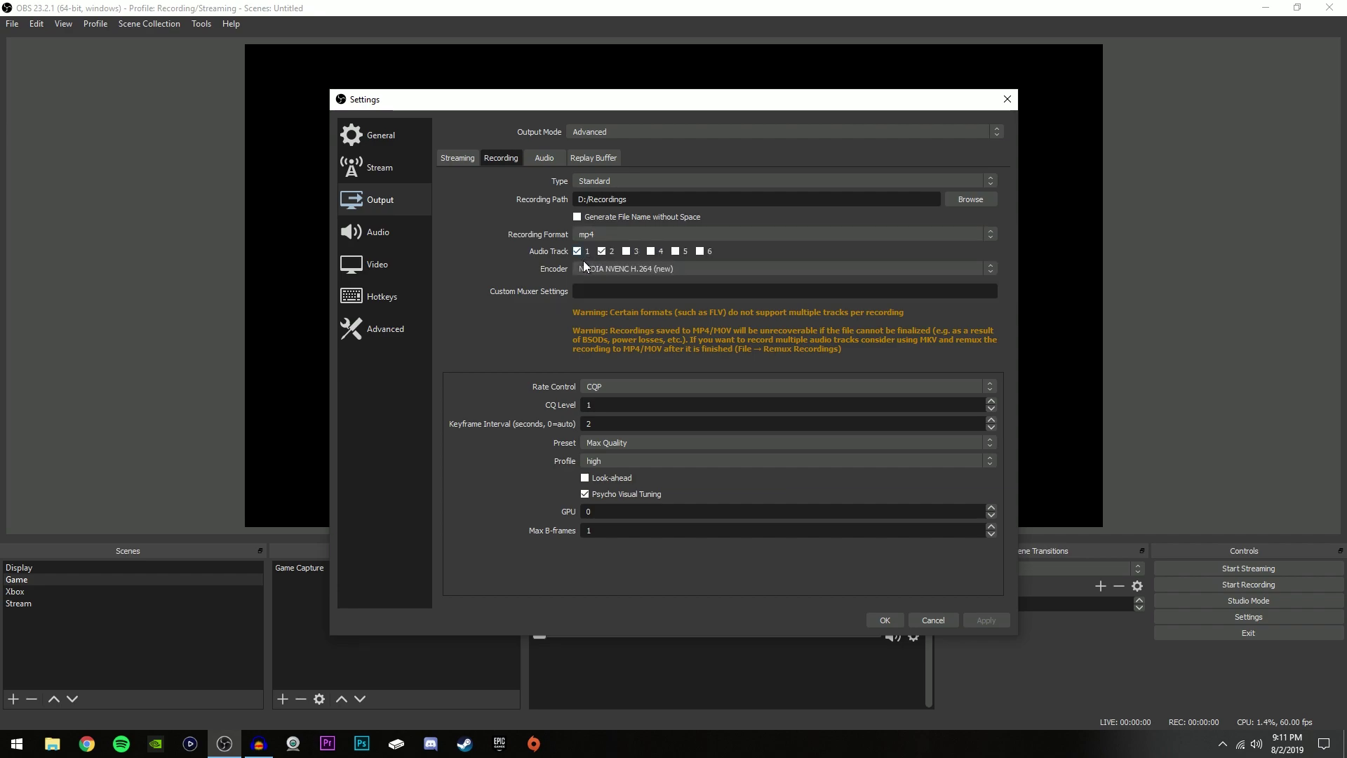
pyautogui.click(657, 269)
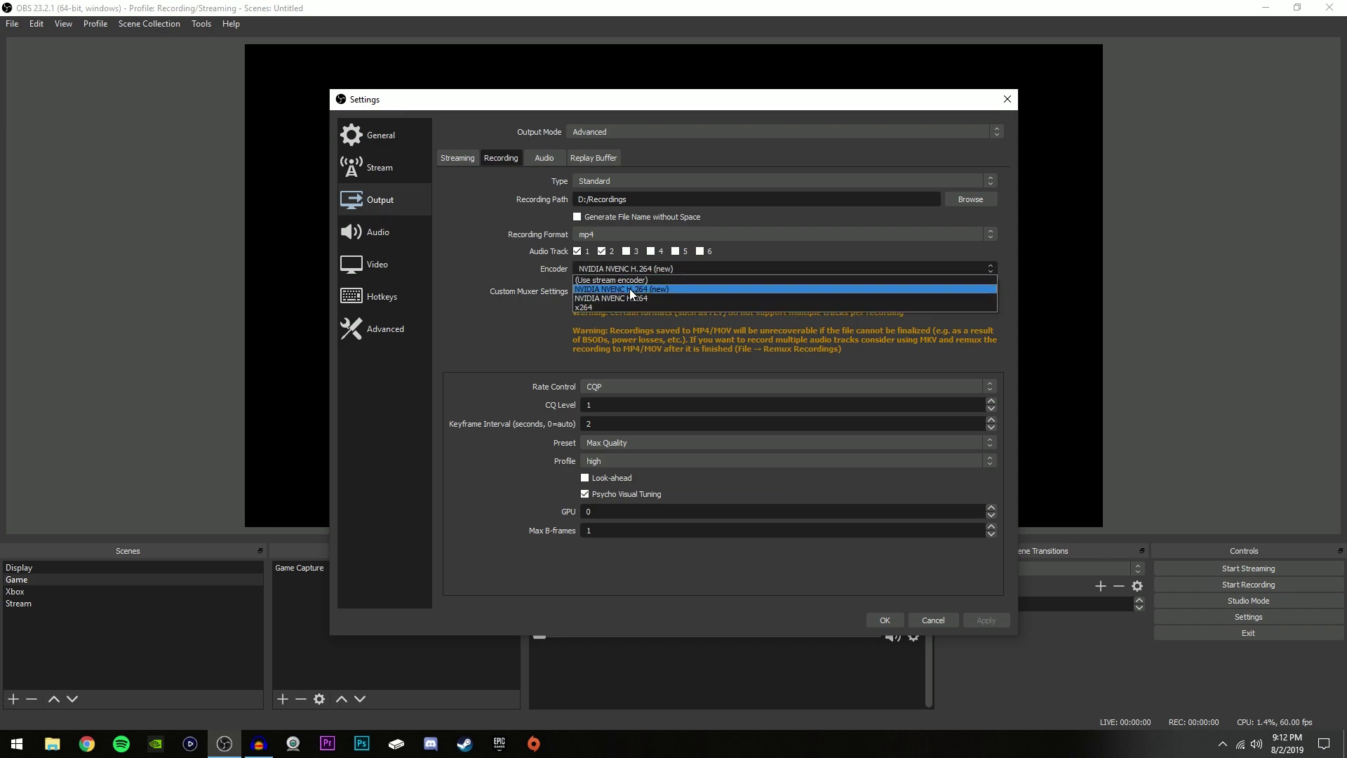
pyautogui.click(629, 288)
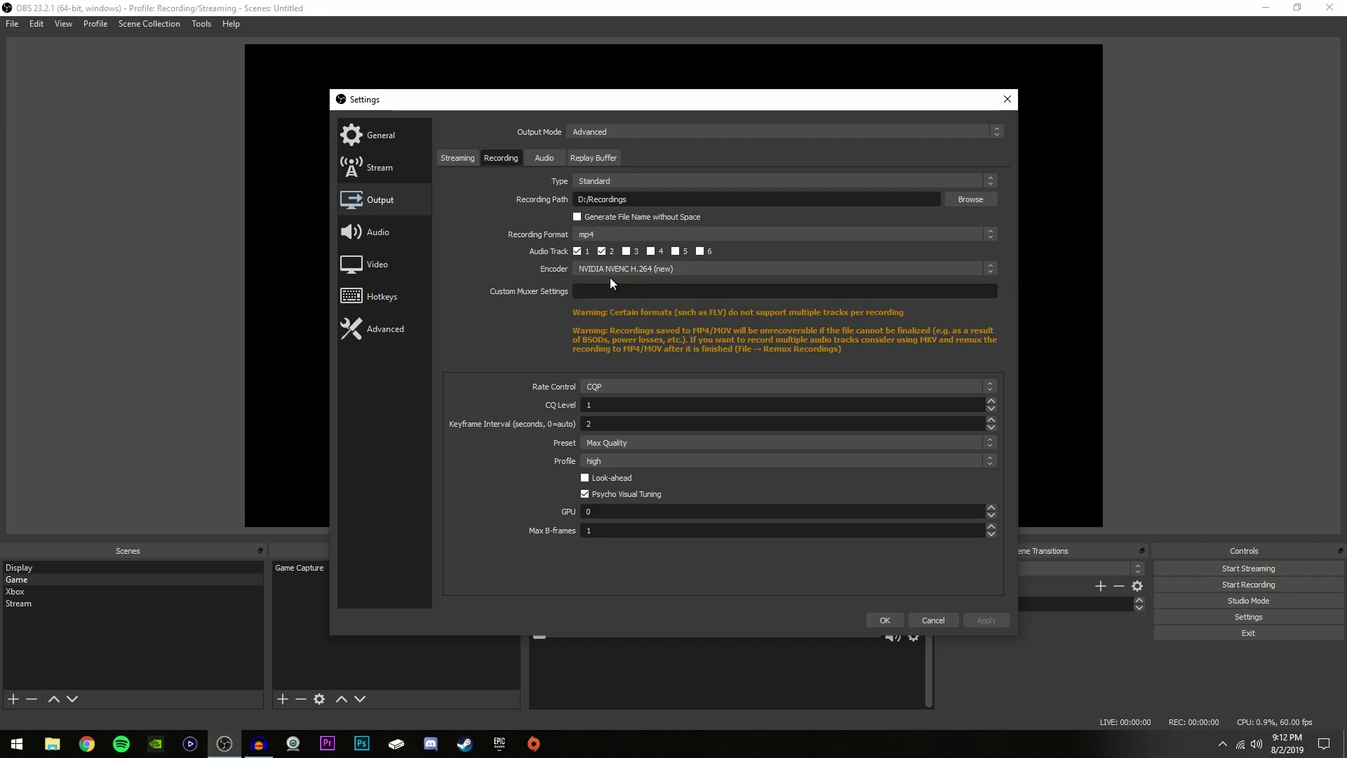
pyautogui.click(605, 268)
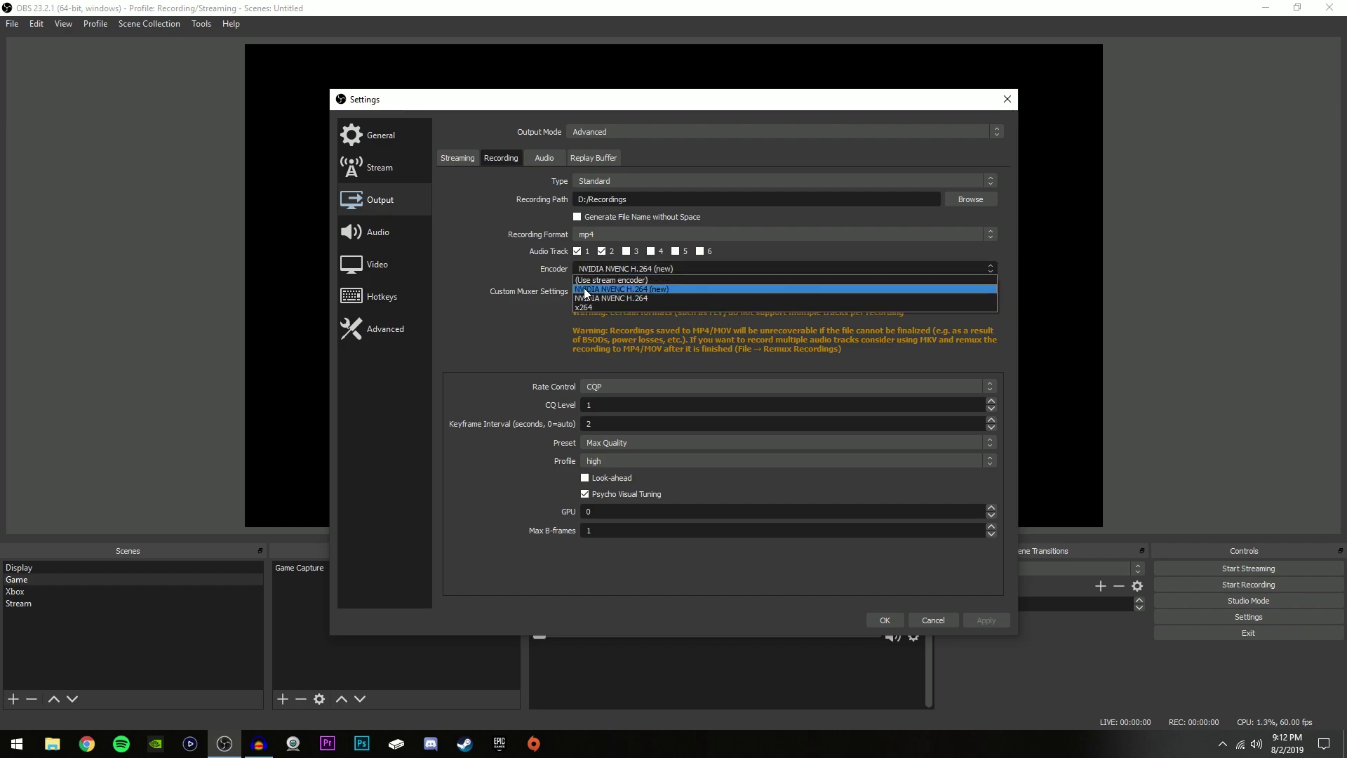
pyautogui.click(520, 289)
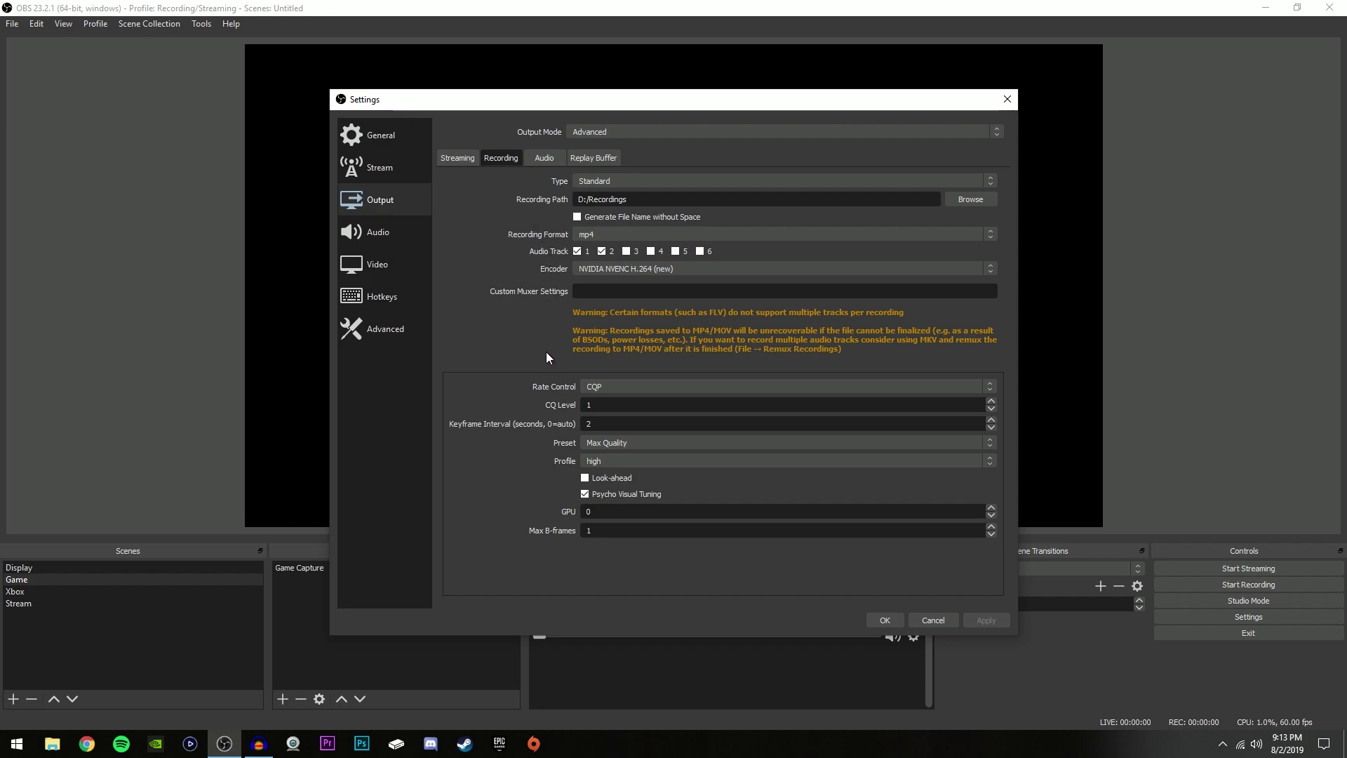
# Use CQP rate control with CQ Level 1 and check the Keyframe Interval value
pyautogui.click(648, 388)
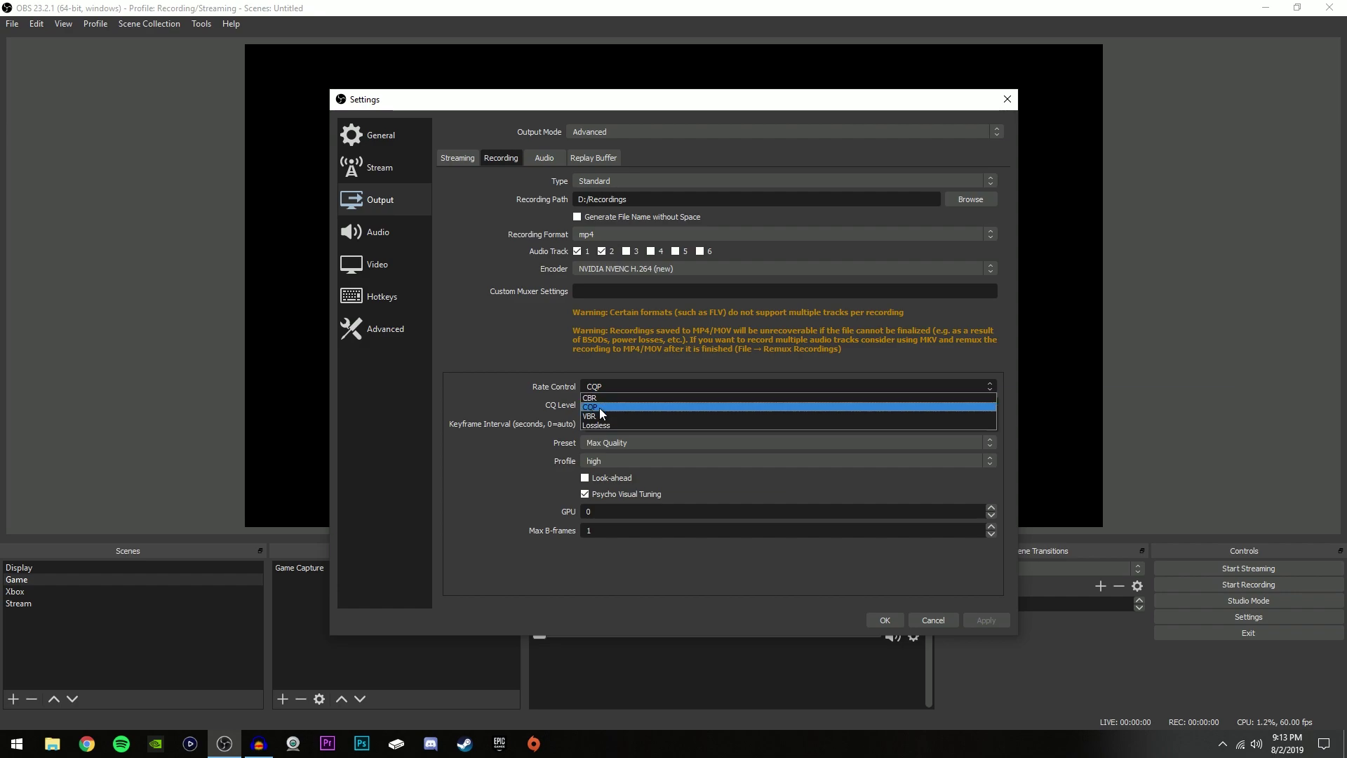
pyautogui.click(600, 406)
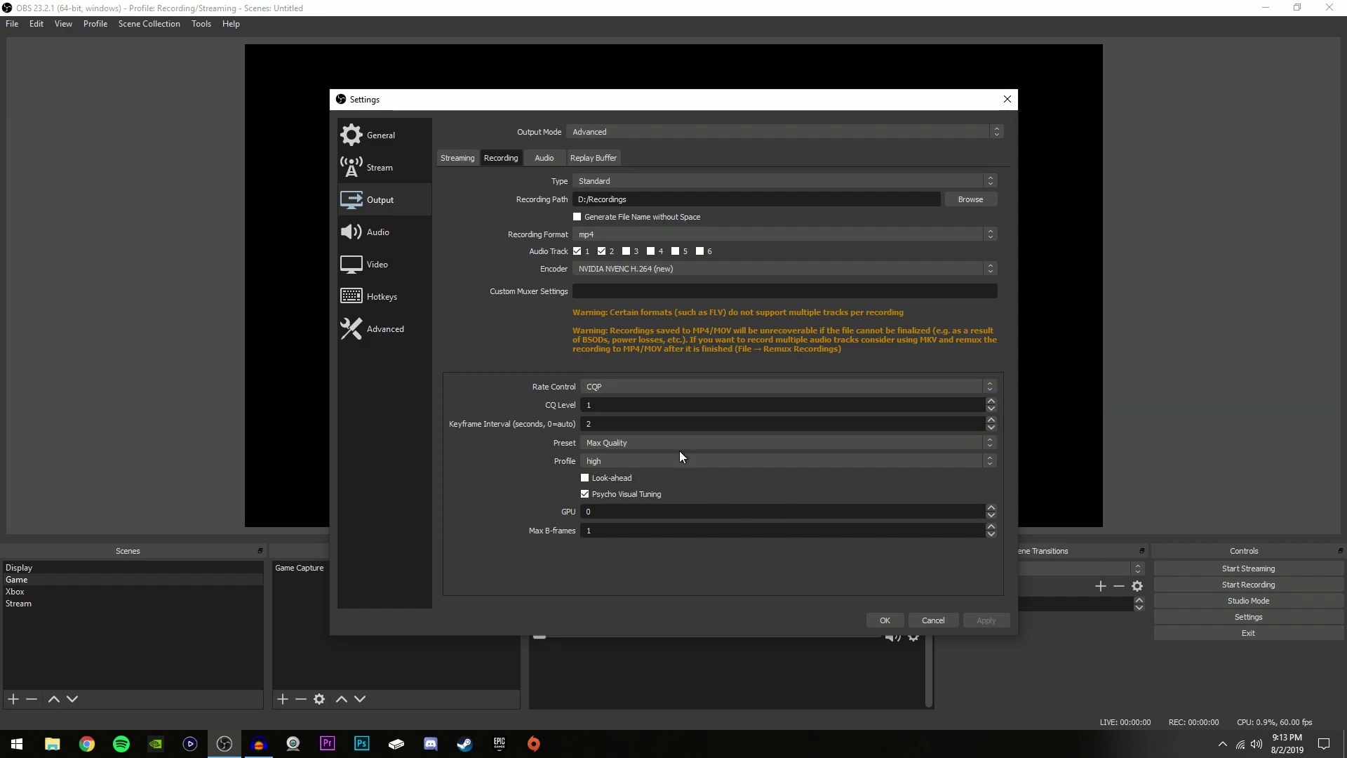
pyautogui.doubleClick(591, 405)
pyautogui.click(592, 422)
pyautogui.moveTo(637, 423); pyautogui.dragTo(541, 436)
# Set preset Max Quality, profile high, GPU 0, and change Max B-frames to 2
pyautogui.click(596, 444)
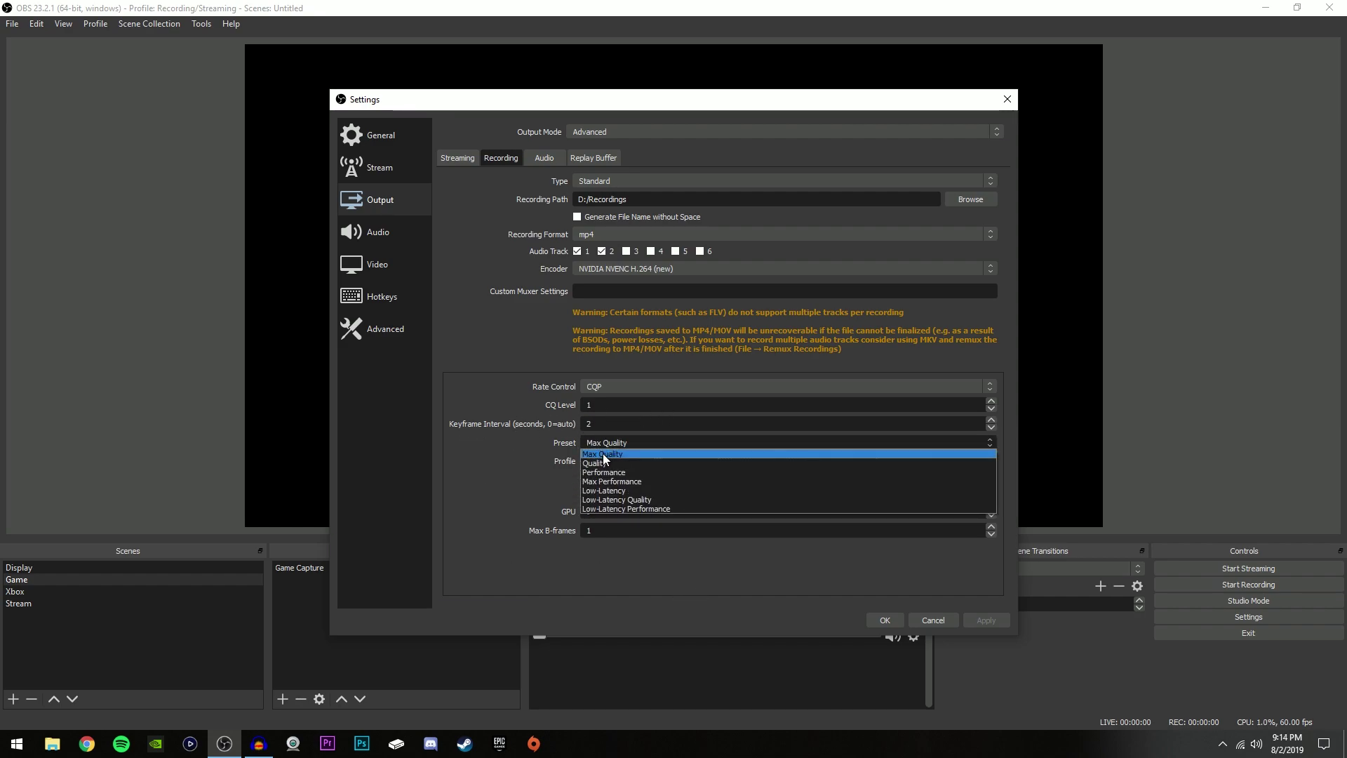
pyautogui.click(603, 453)
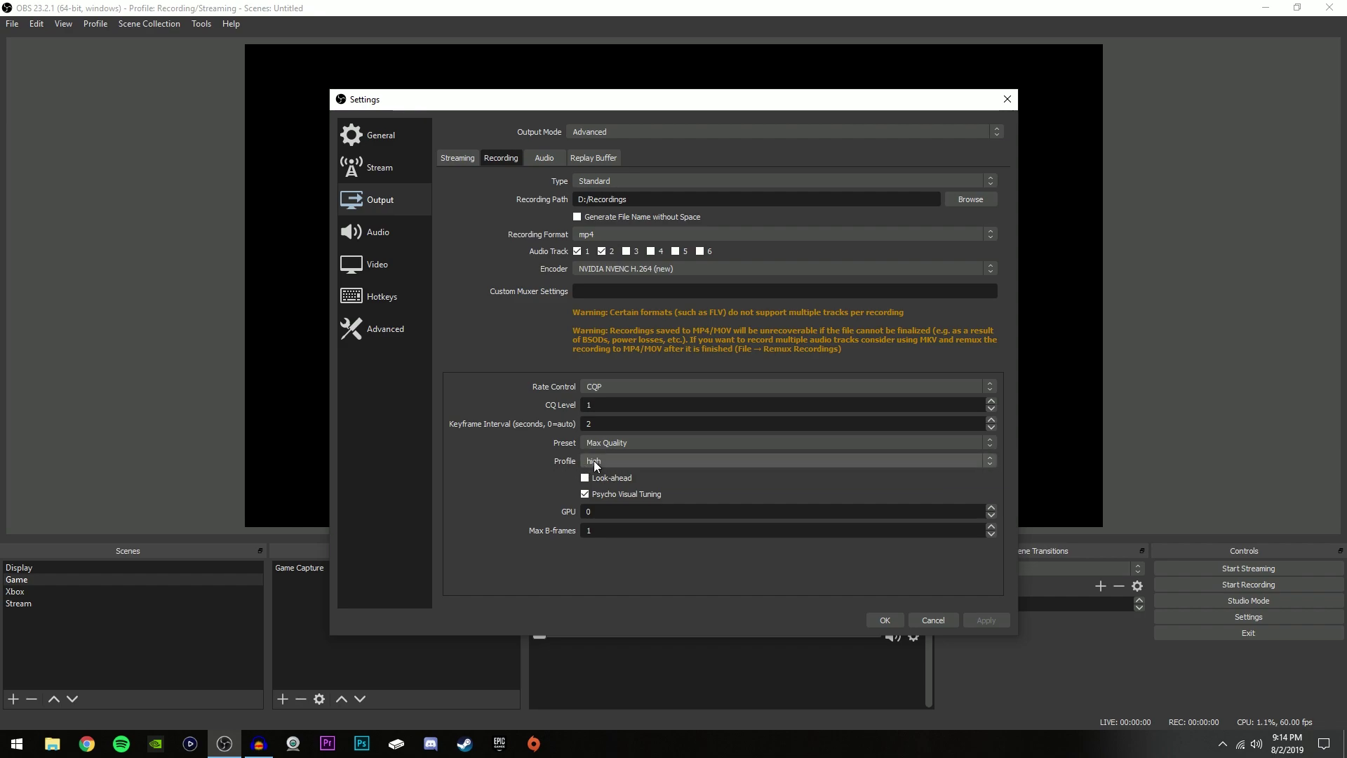
pyautogui.click(594, 463)
pyautogui.click(595, 477)
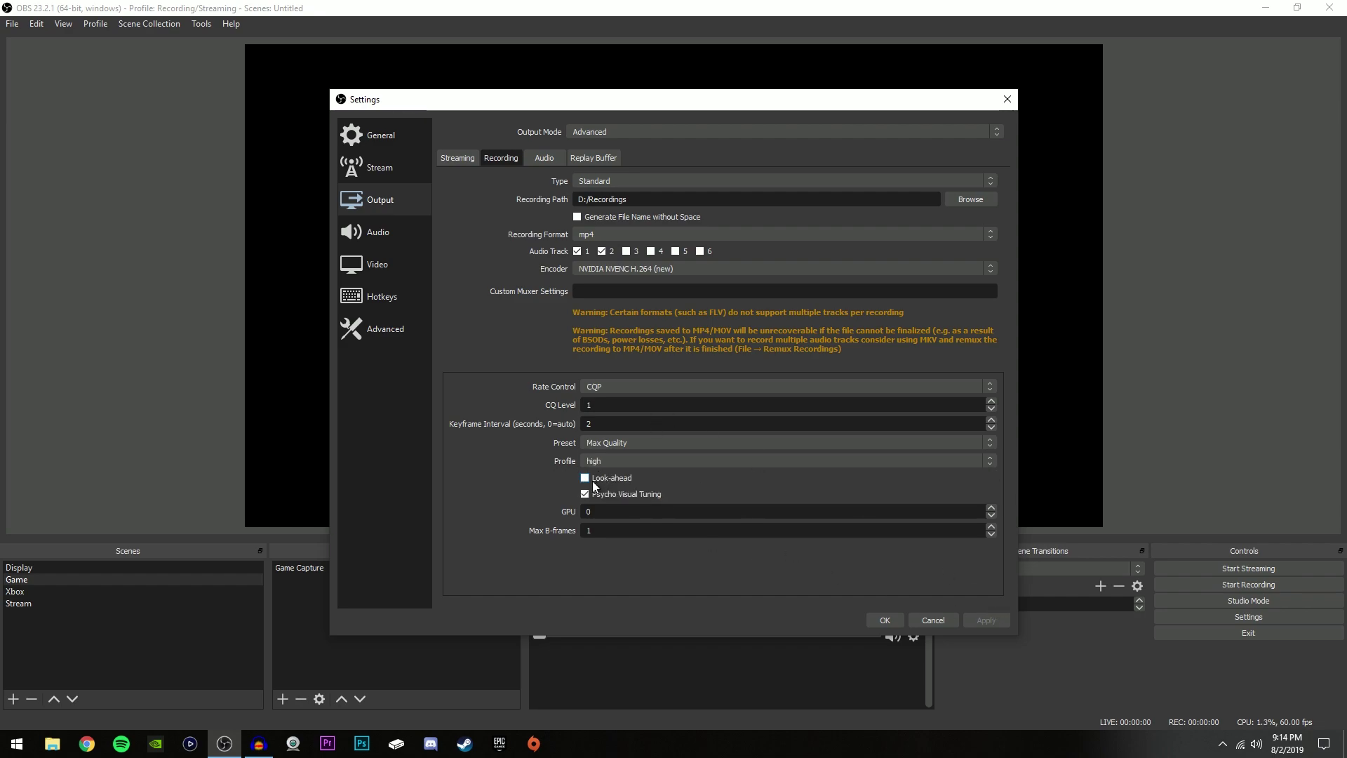
pyautogui.moveTo(637, 496)
pyautogui.moveTo(646, 510); pyautogui.dragTo(536, 506)
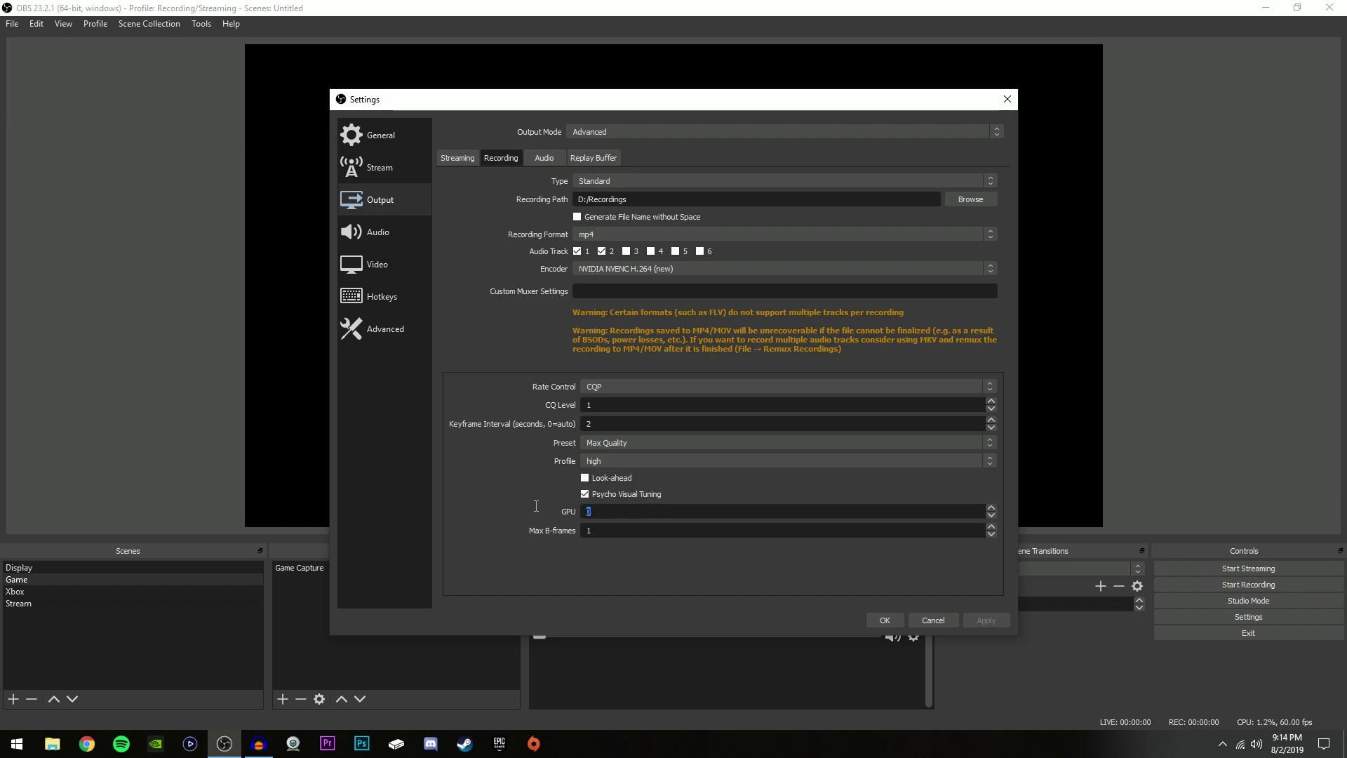
pyautogui.click(631, 532)
pyautogui.press('BackSpace')
pyautogui.write('2')
# Keep the Track 1 audio bitrate at 320 and apply the output settings
pyautogui.click(546, 158)
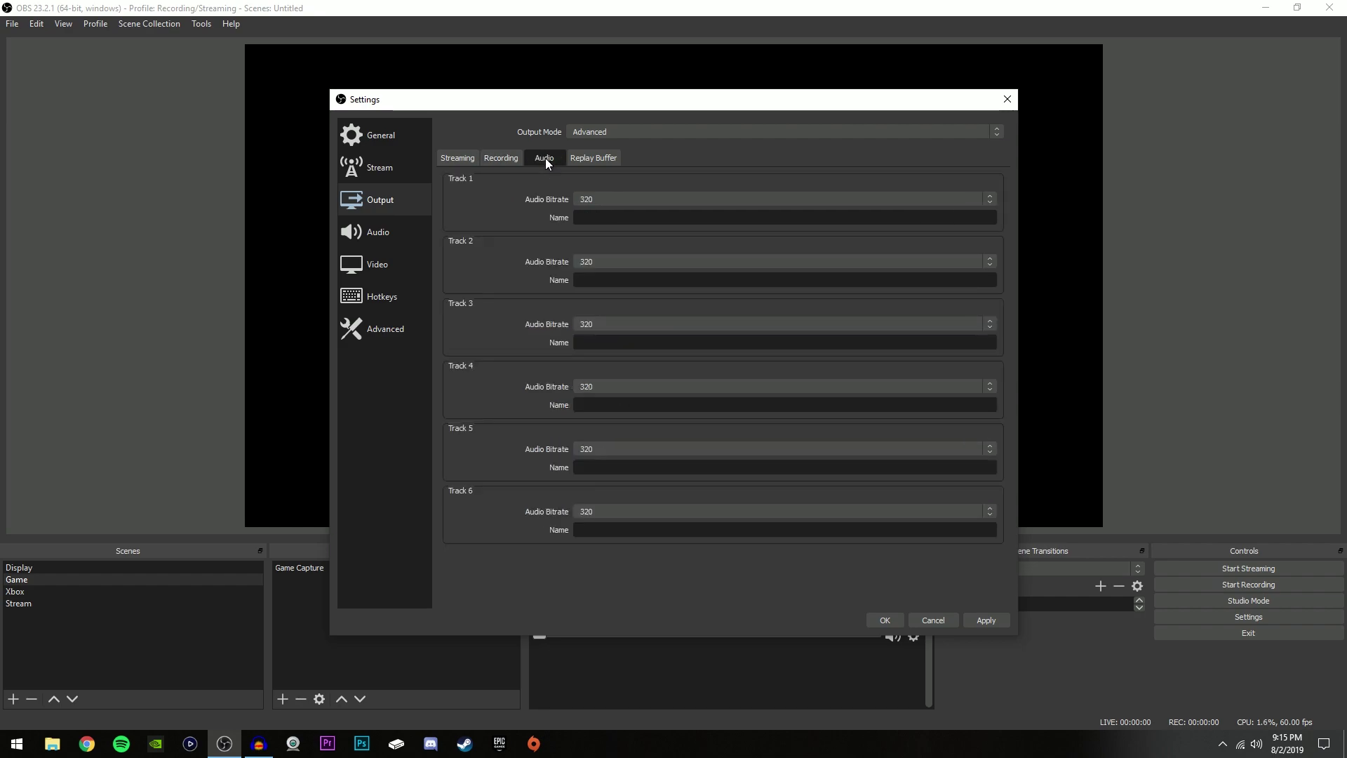
pyautogui.click(592, 202)
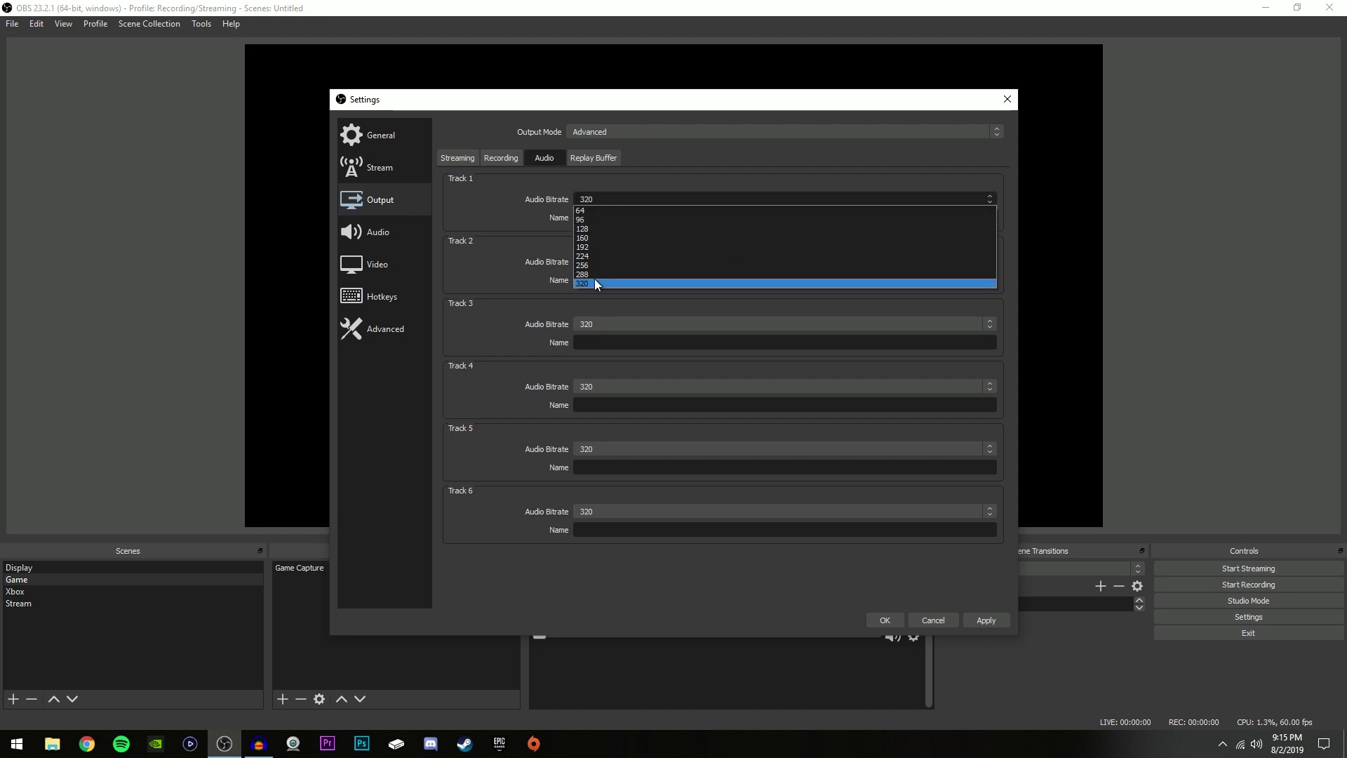
pyautogui.click(593, 281)
pyautogui.hotkey('alt', 'a')
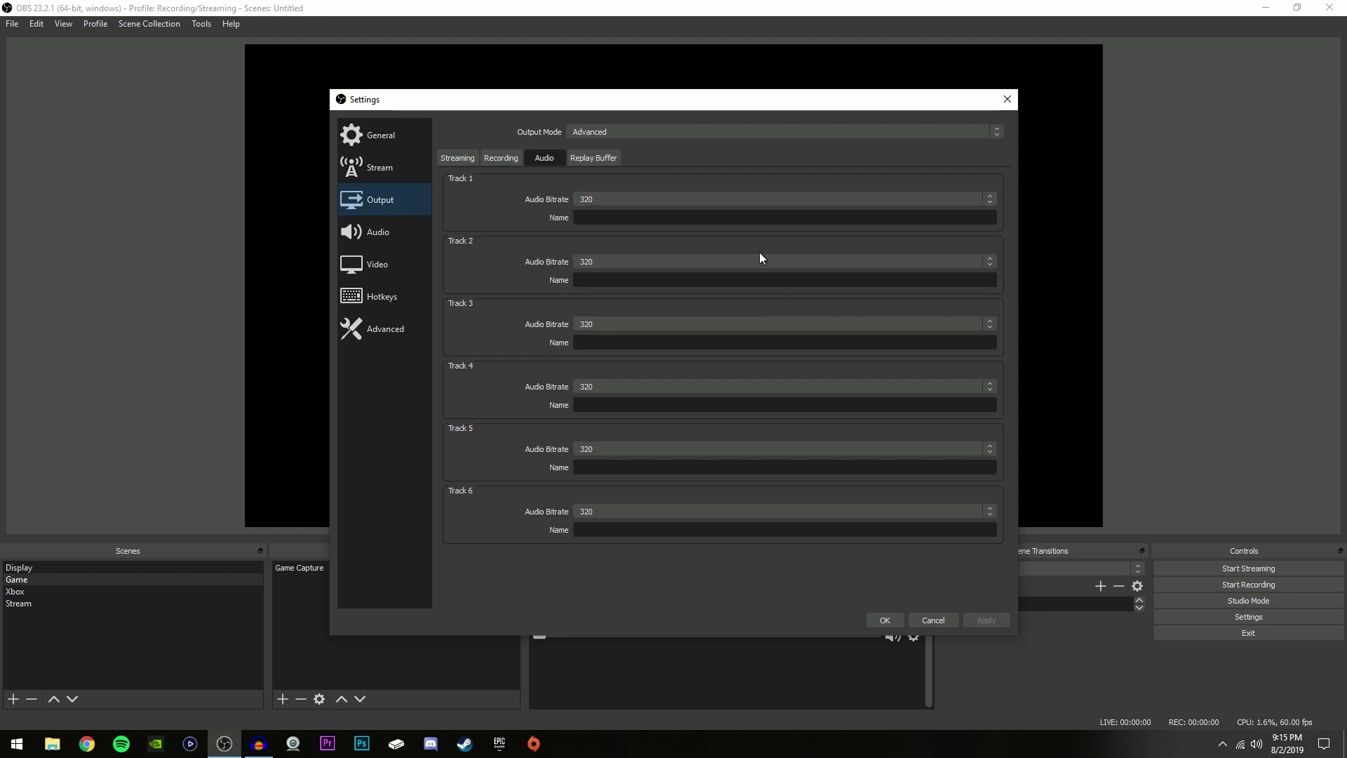
# On the Video page, set base and output resolutions to 1920x1080
pyautogui.click(360, 271)
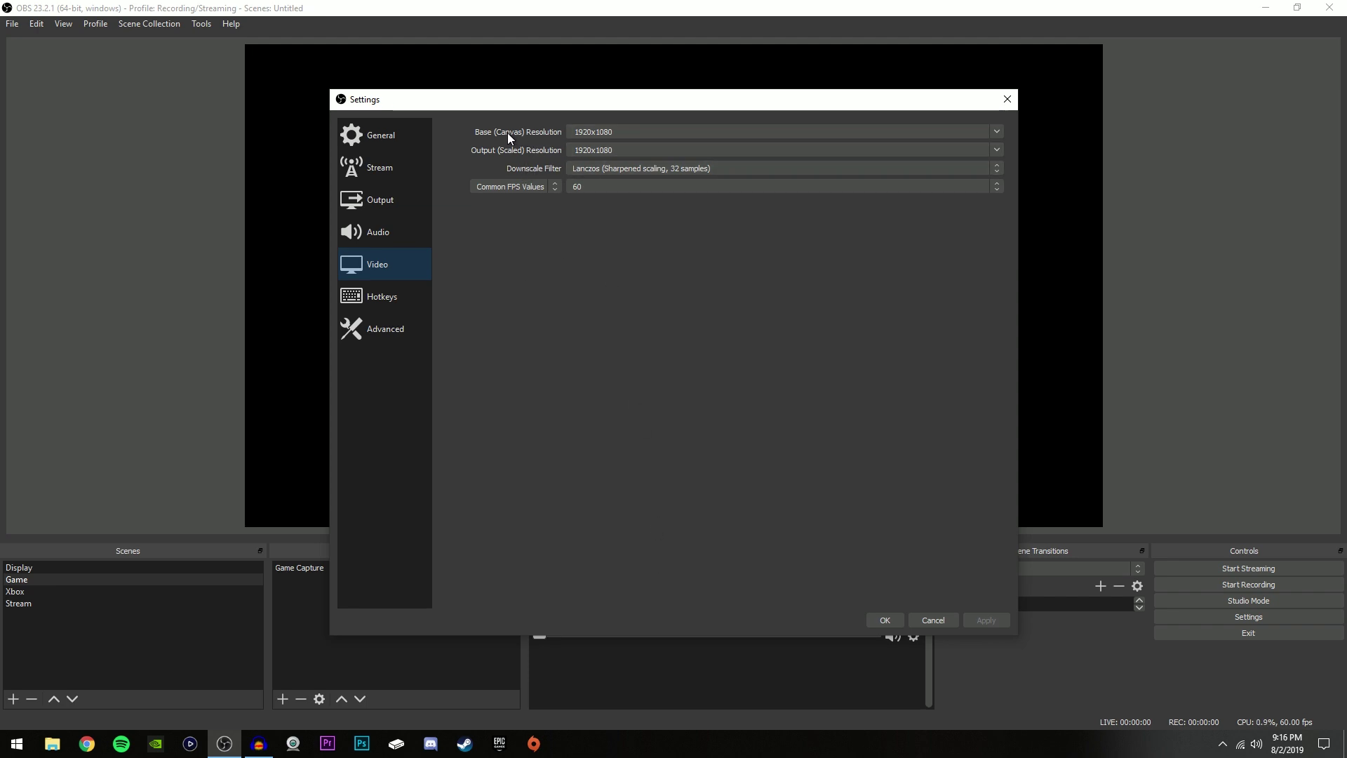
pyautogui.click(1000, 132)
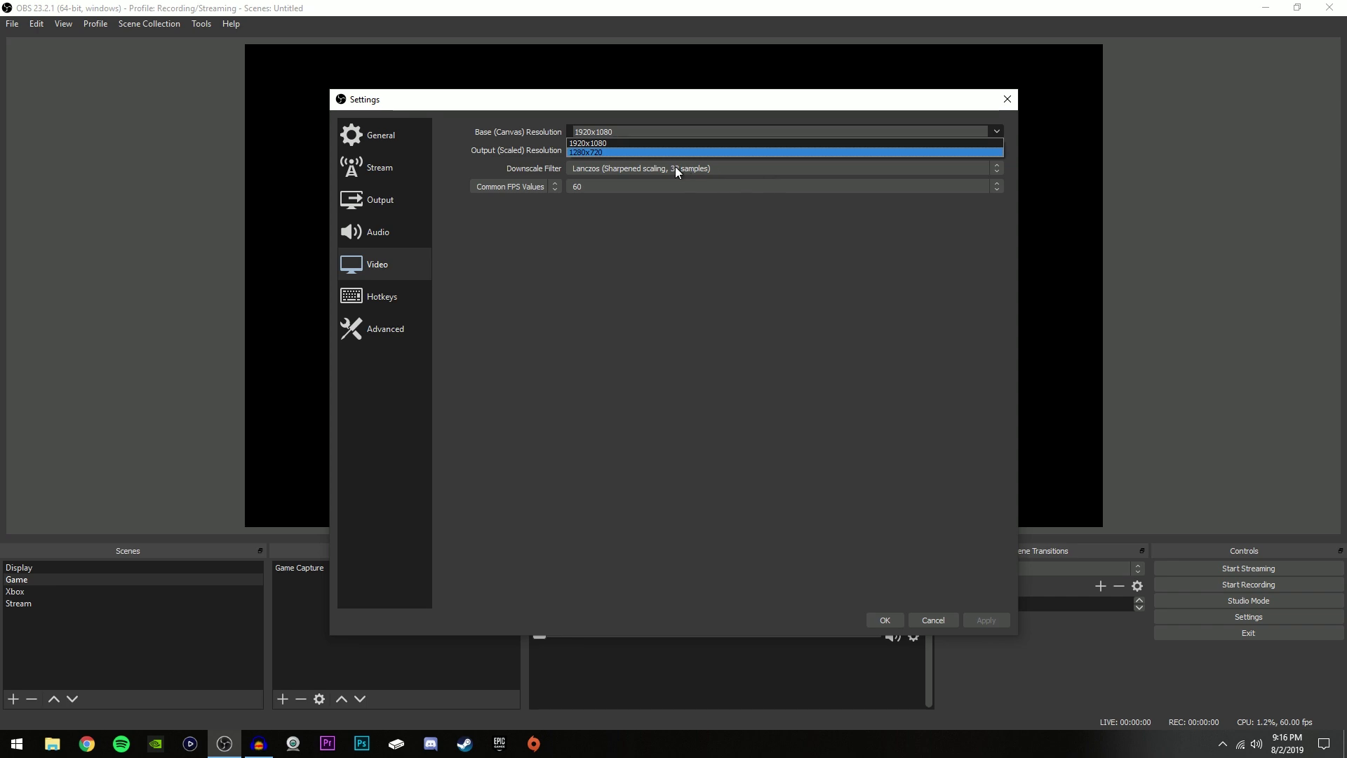
pyautogui.click(581, 163)
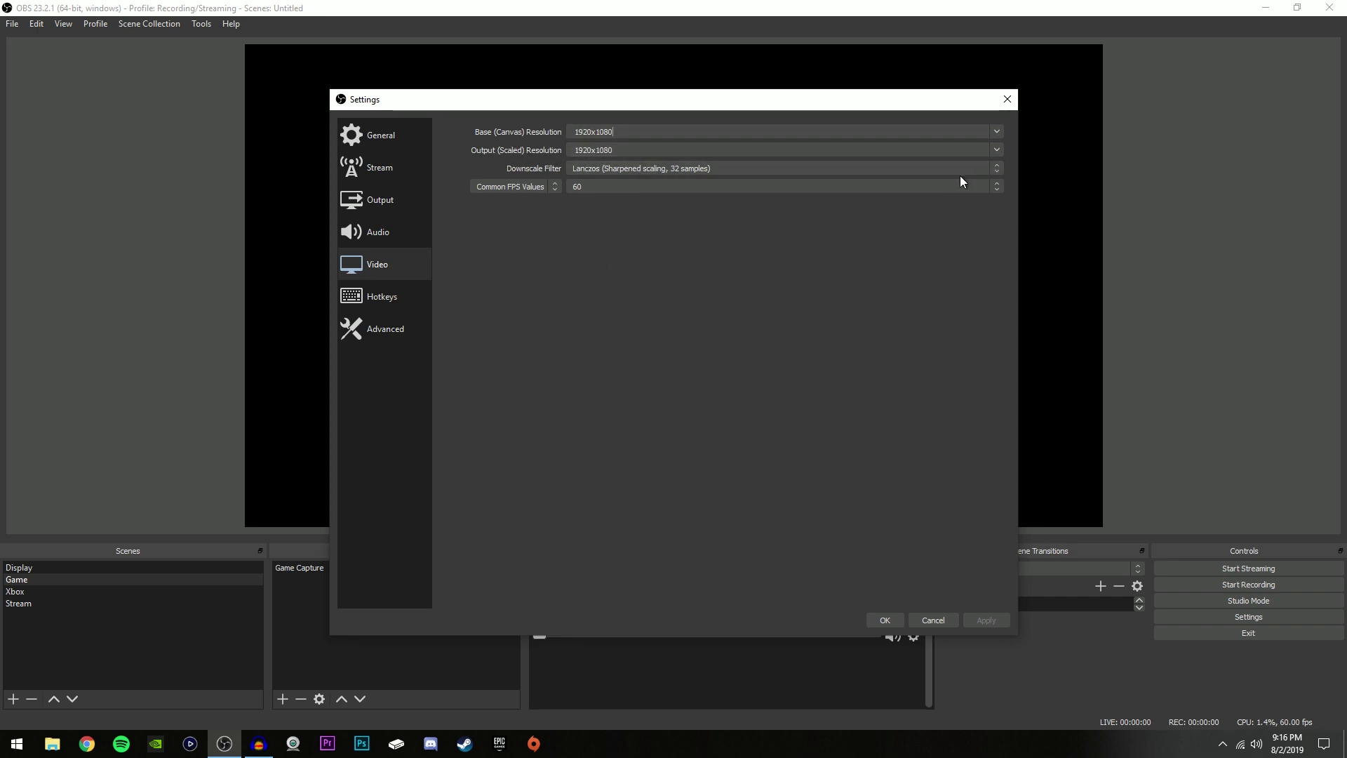
pyautogui.click(1000, 147)
pyautogui.click(517, 298)
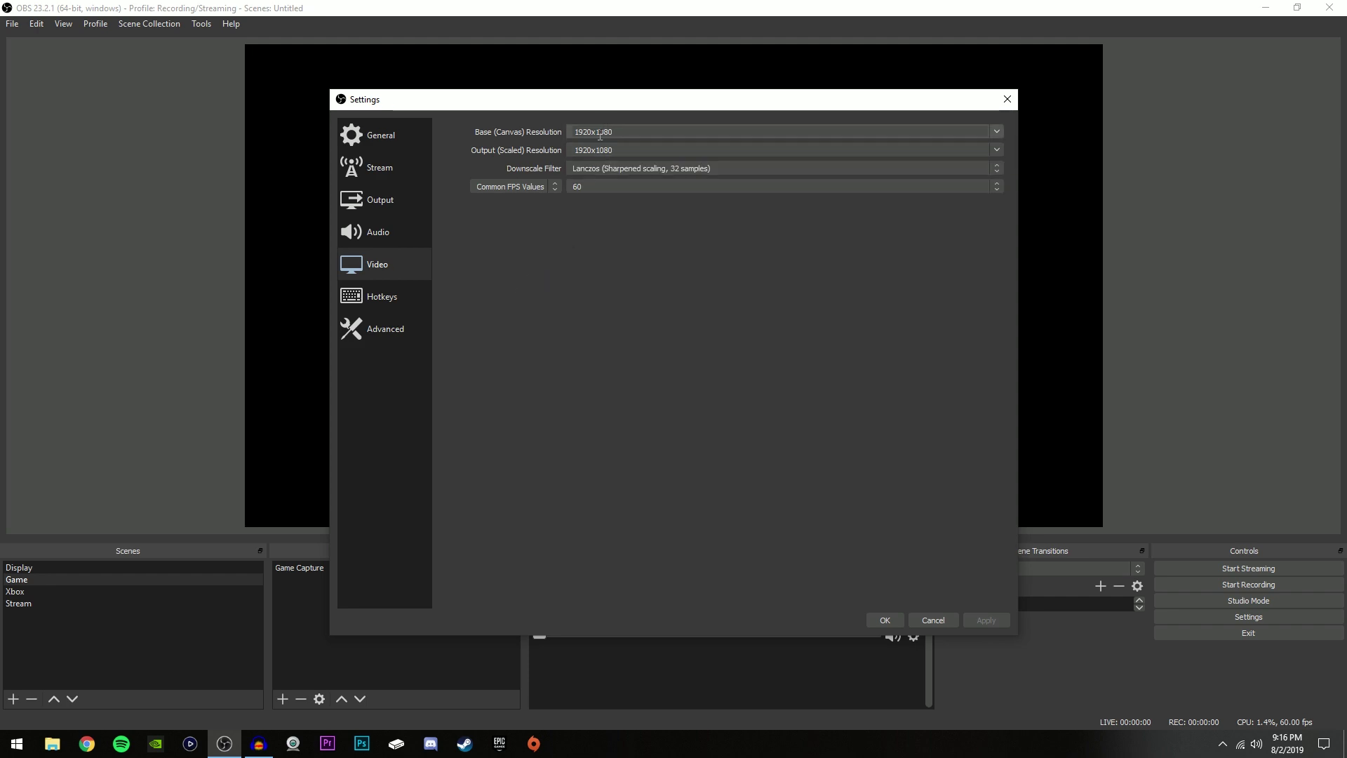
pyautogui.click(608, 151)
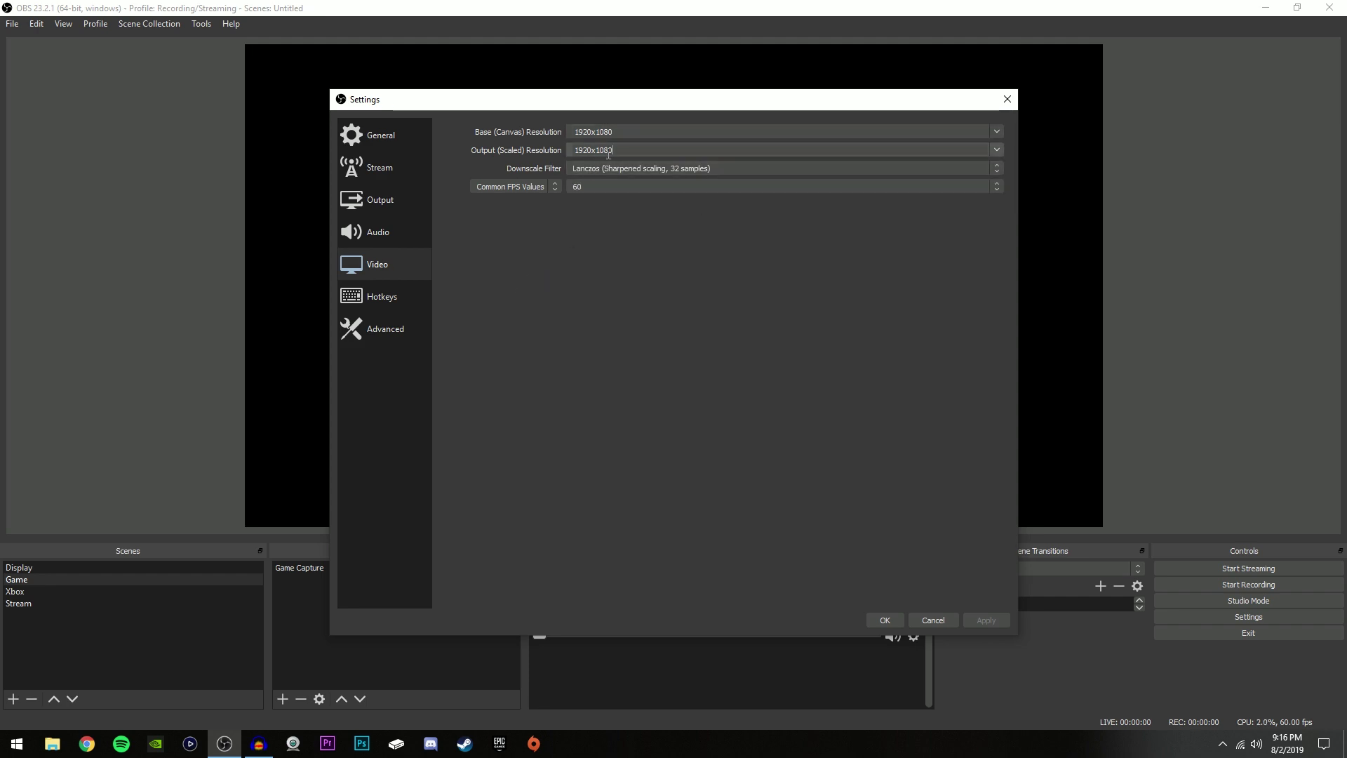
# Choose the Lanczos downscale filter and a 60 FPS common frame rate
pyautogui.click(938, 169)
pyautogui.click(585, 201)
pyautogui.click(601, 186)
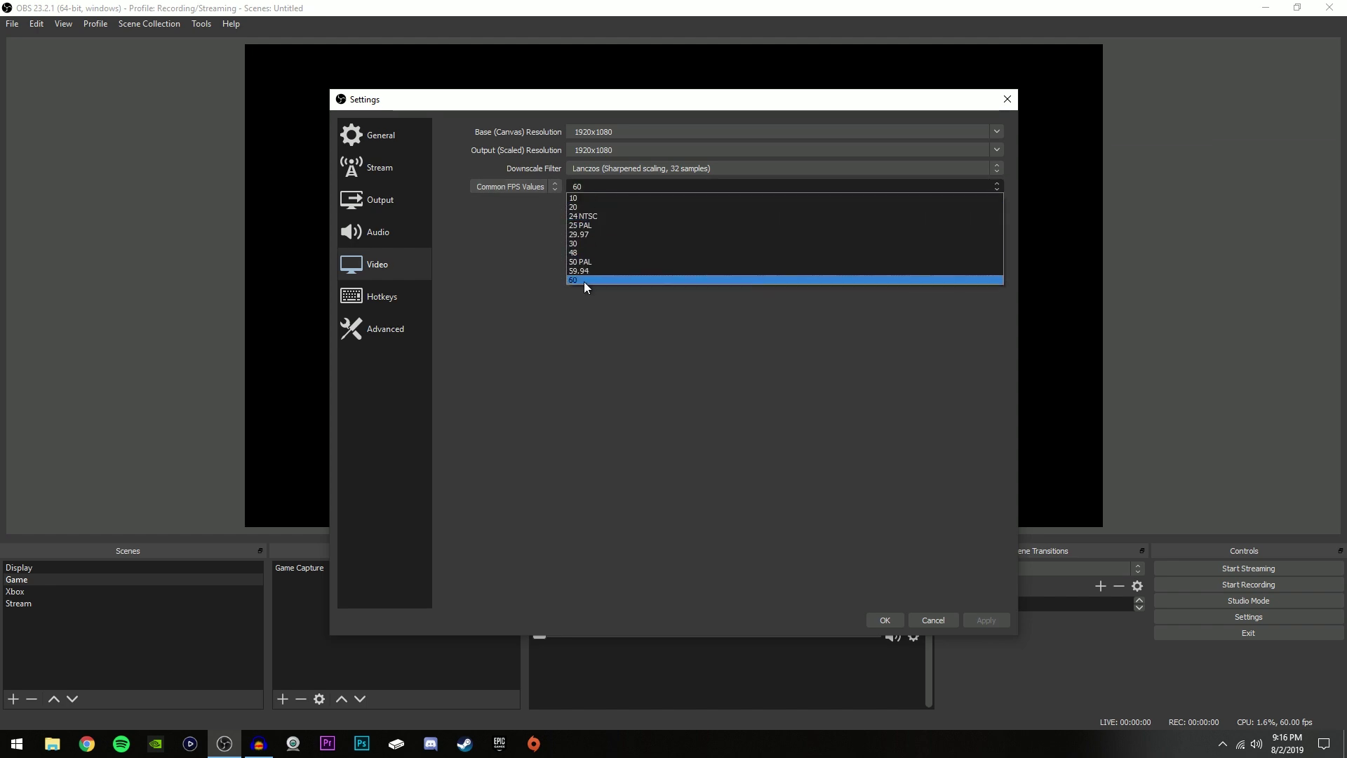
pyautogui.click(584, 280)
pyautogui.click(582, 188)
pyautogui.click(582, 188)
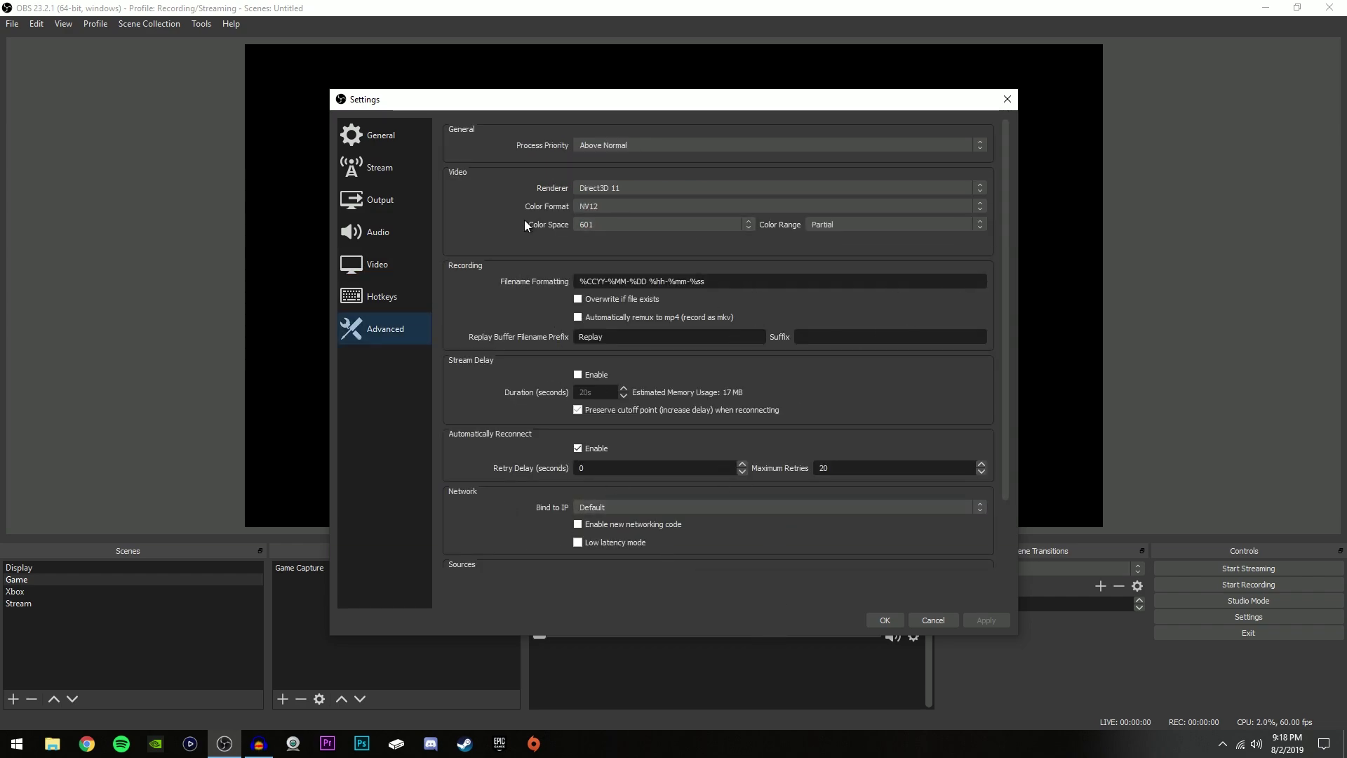
# Set Process Priority to Above Normal and save the settings with OK
pyautogui.click(605, 143)
pyautogui.click(594, 174)
pyautogui.click(590, 143)
pyautogui.click(595, 175)
pyautogui.click(885, 620)
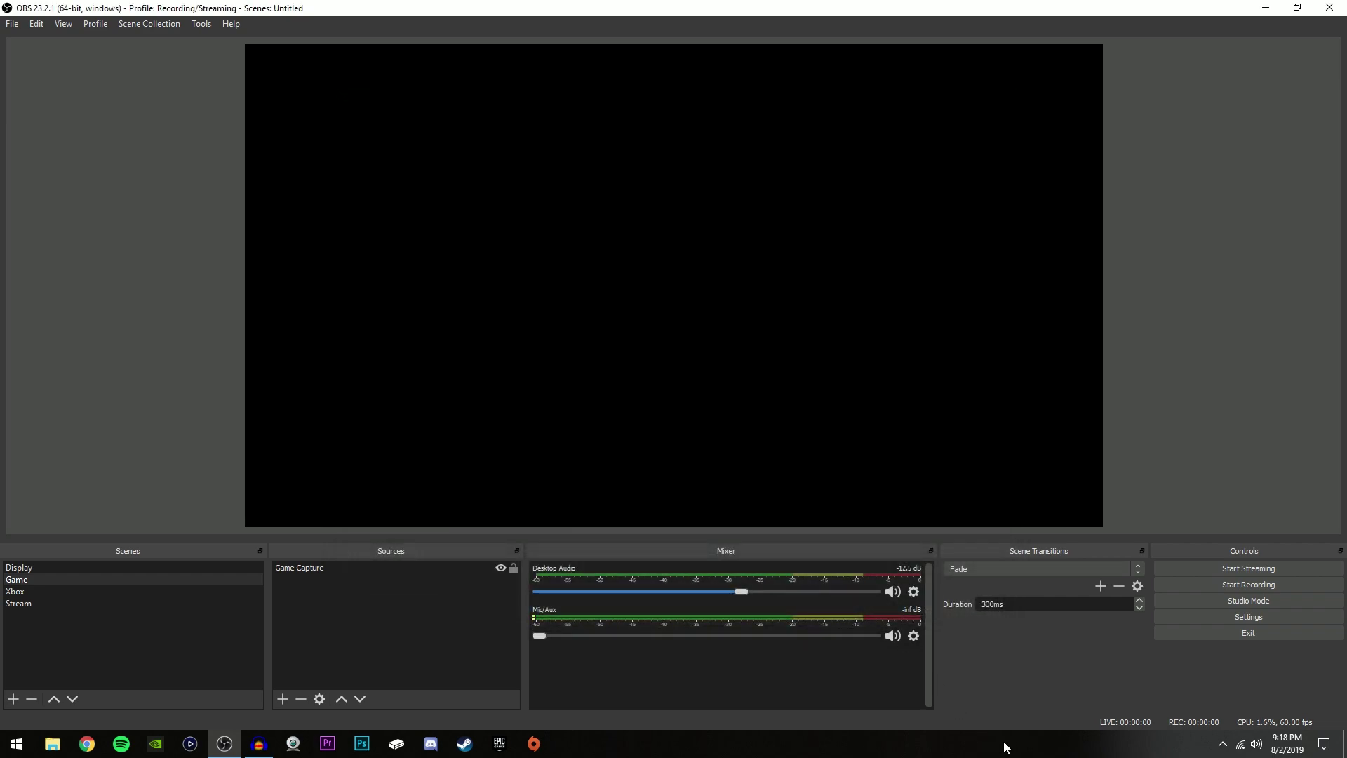